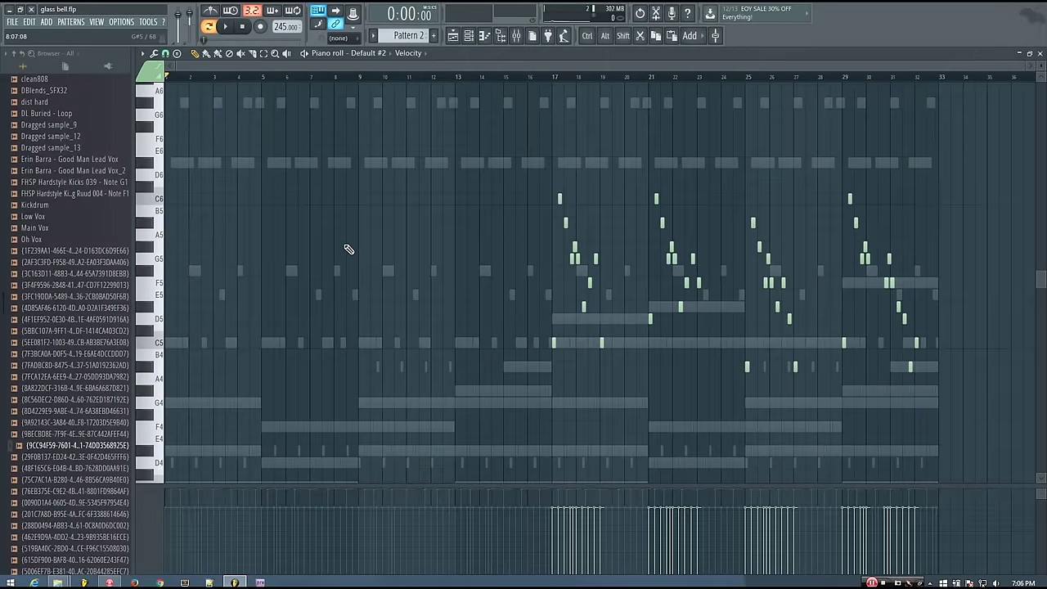
Play back Pattern 2 from just before bar 17 with the channel rack open, and select the glass bell channel
key(ctrl)
click(543, 76)
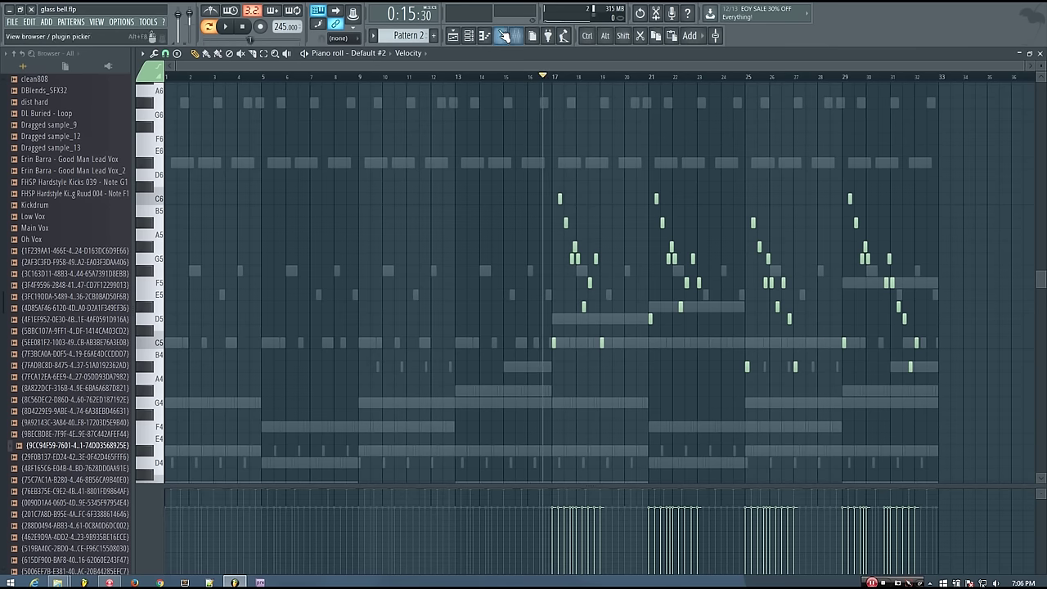
click(470, 36)
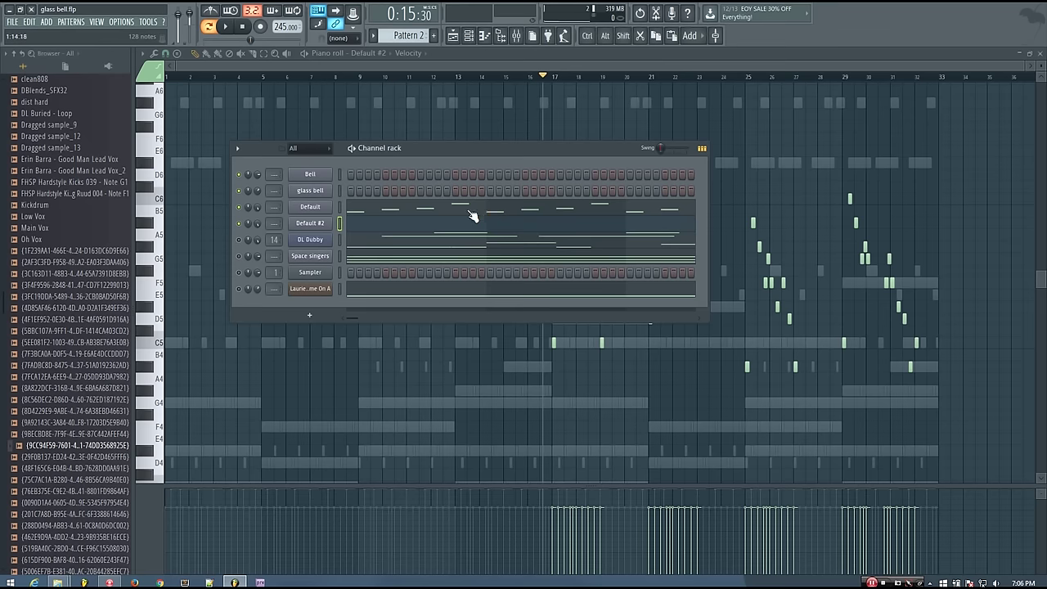
key(space)
drag(505, 152, 513, 314)
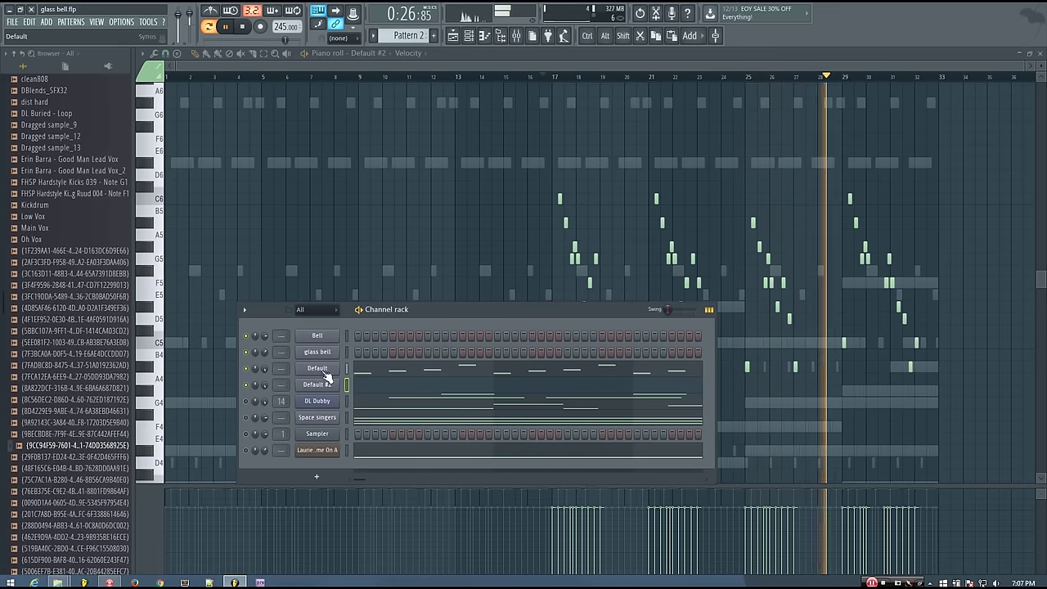
click(347, 352)
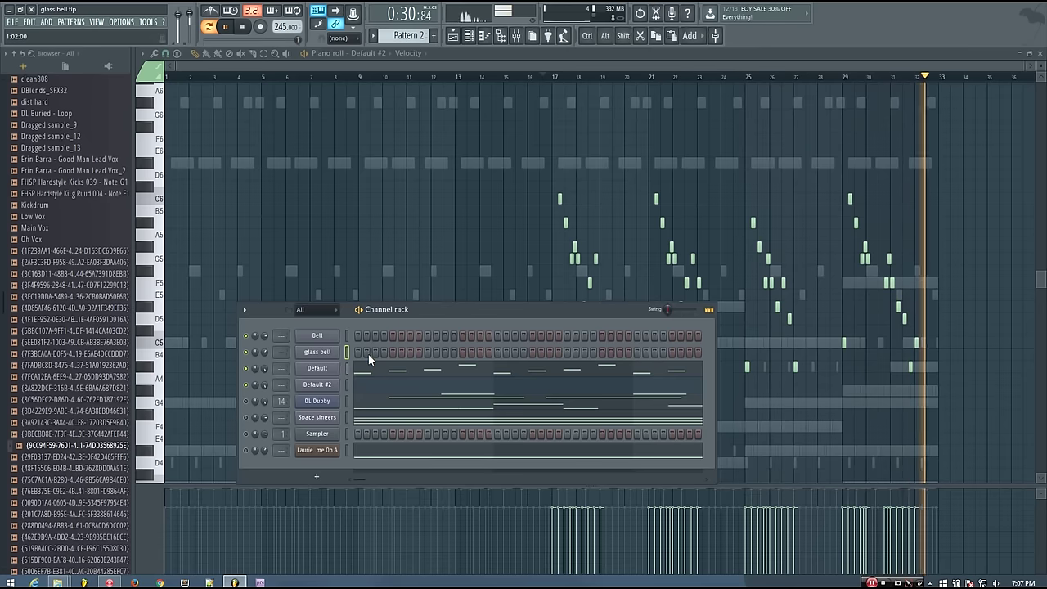
key(space)
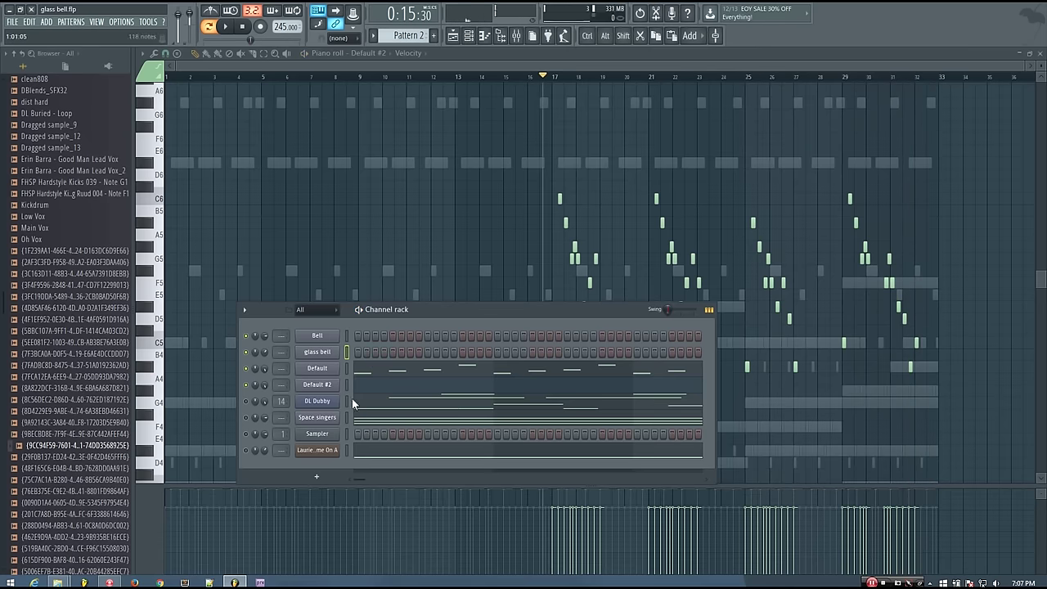
Close the piano roll and audition the glass bell and Bell channels by playing a few notes
click(1040, 53)
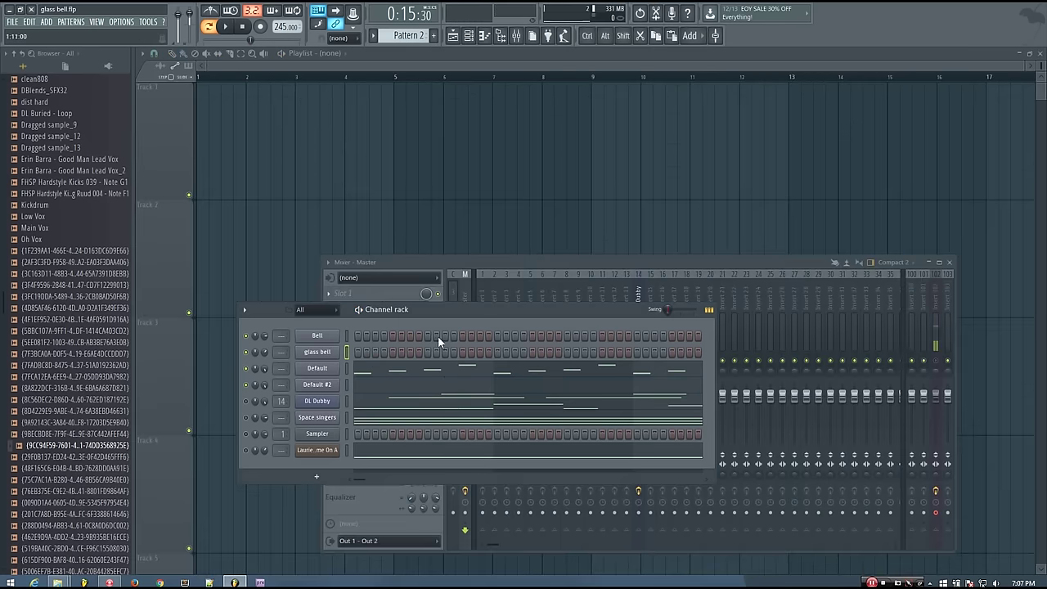
drag(441, 321, 445, 304)
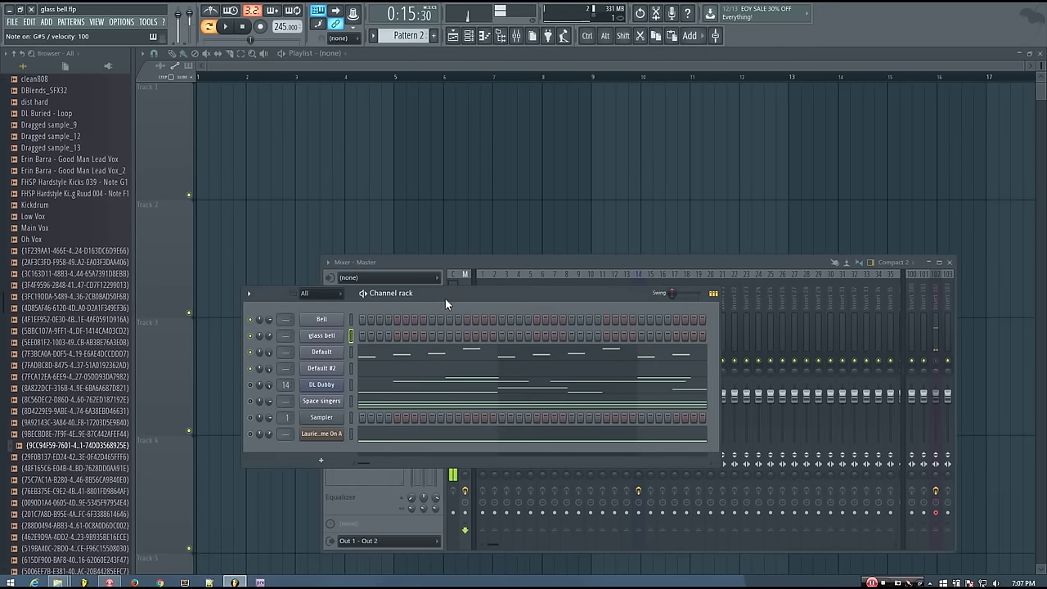
key(b)
key(q)
key(3)
key(t)
key(6)
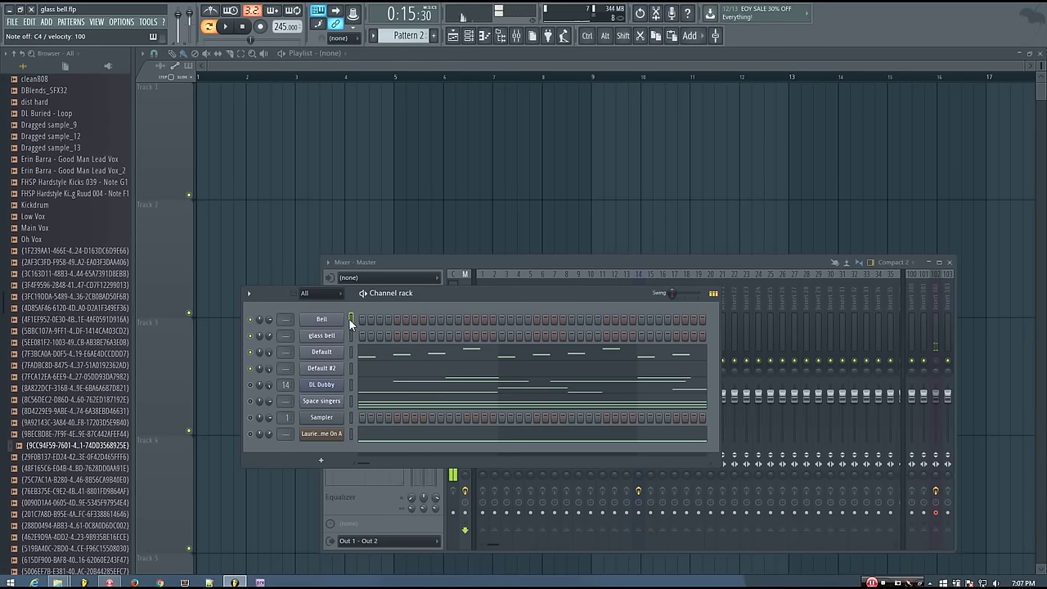
Add a new Sytrus channel to the channel rack and move its window clear of the channel names
drag(477, 292, 477, 229)
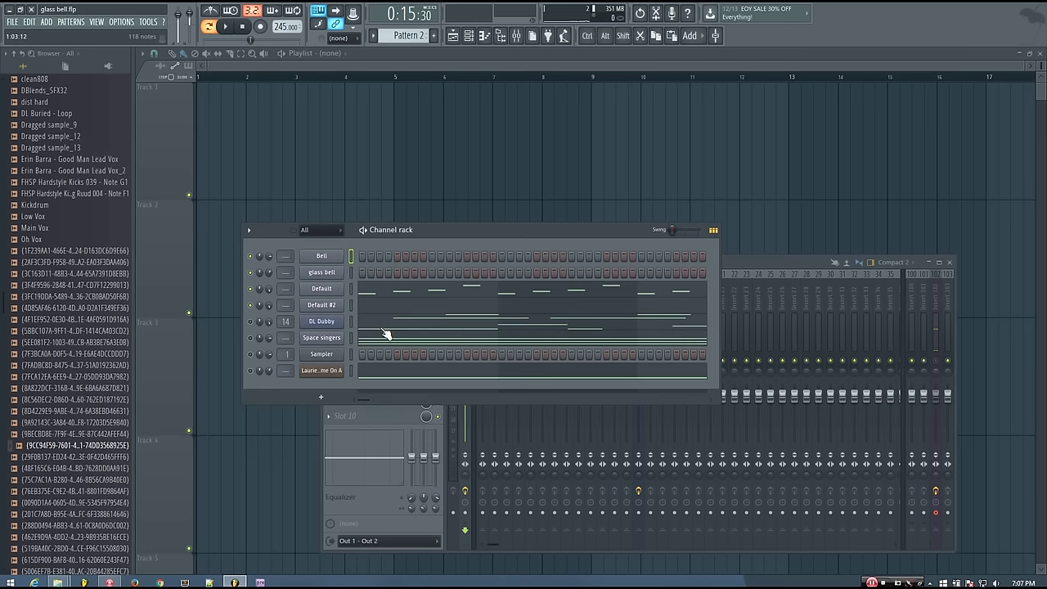
click(320, 397)
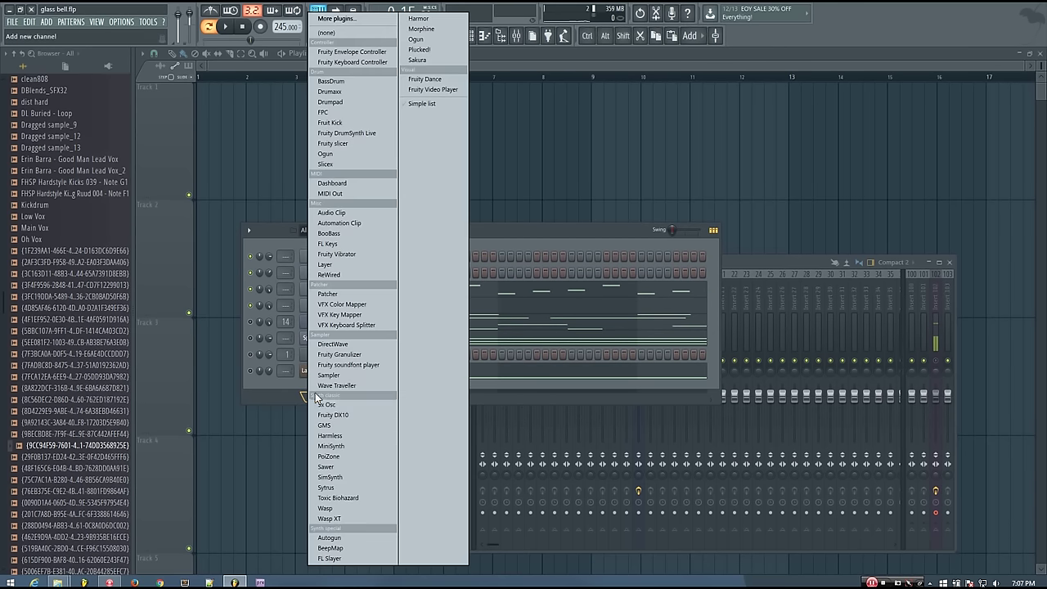
click(334, 490)
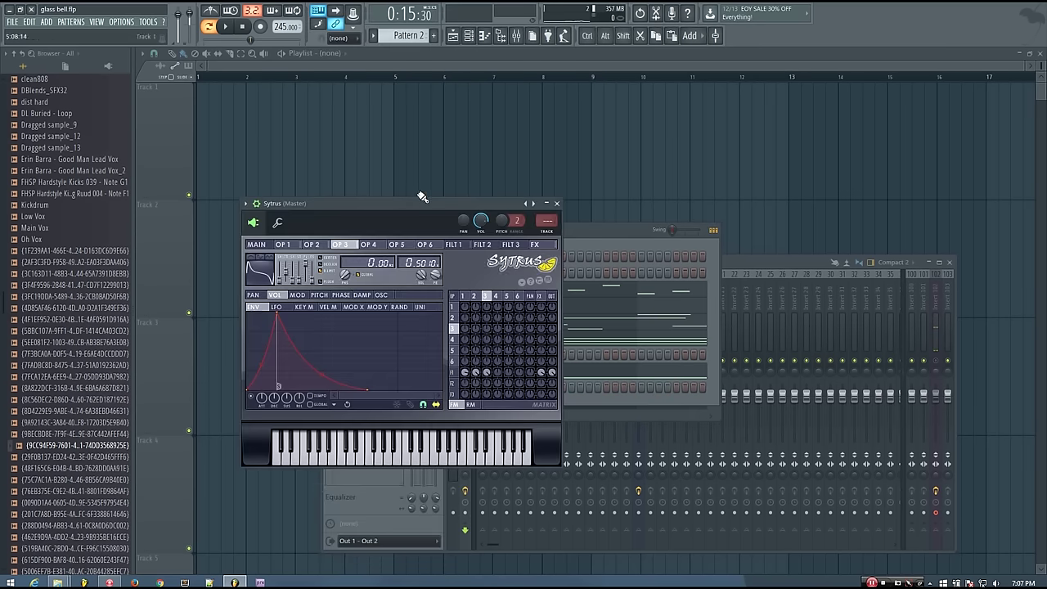
drag(431, 201, 609, 141)
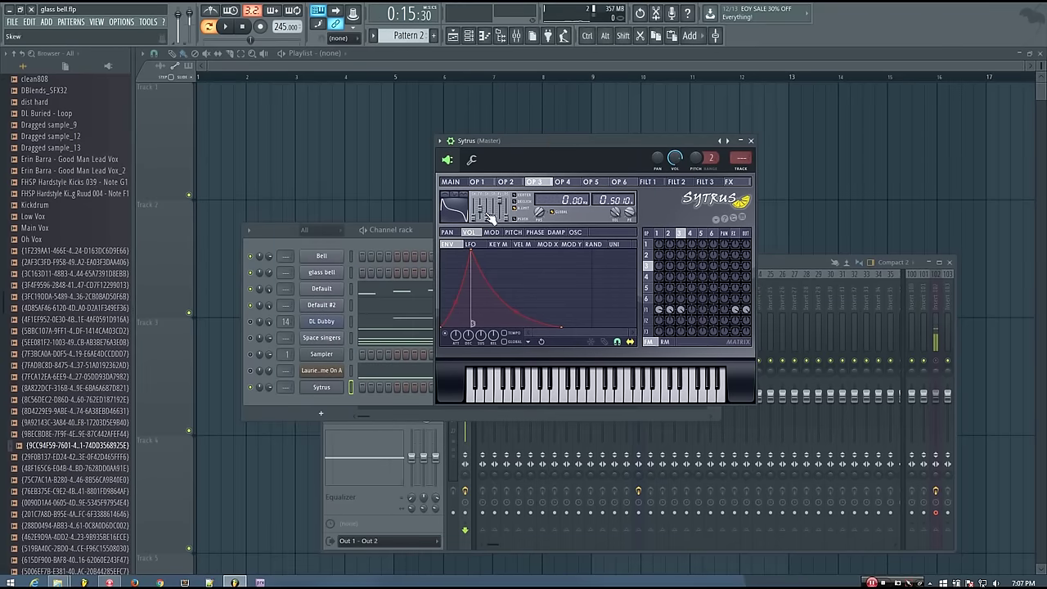
Show Sytrus's main page and load the Default preset
click(457, 145)
click(450, 155)
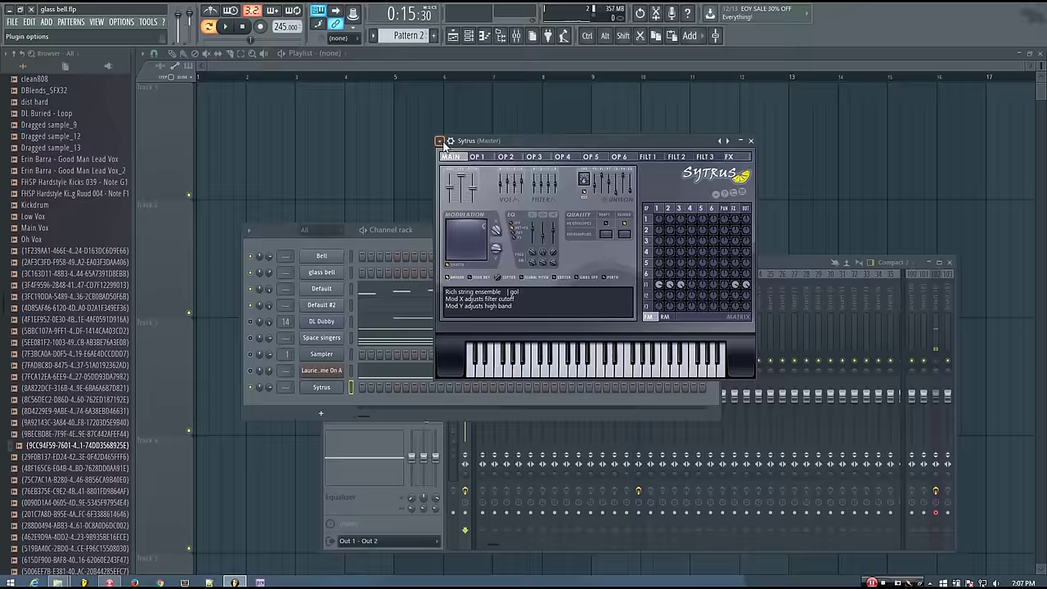
click(440, 141)
mouse_move(463, 175)
click(368, 77)
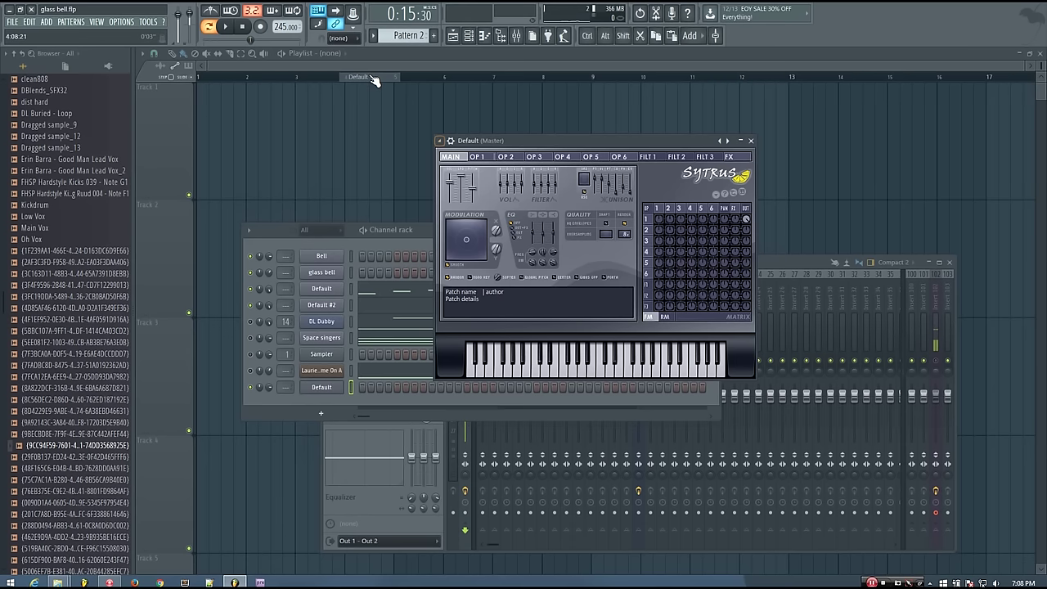
Reshape operator 1's volume envelope into a decay from full level down to zero, and delete its fourth point
click(477, 156)
click(451, 156)
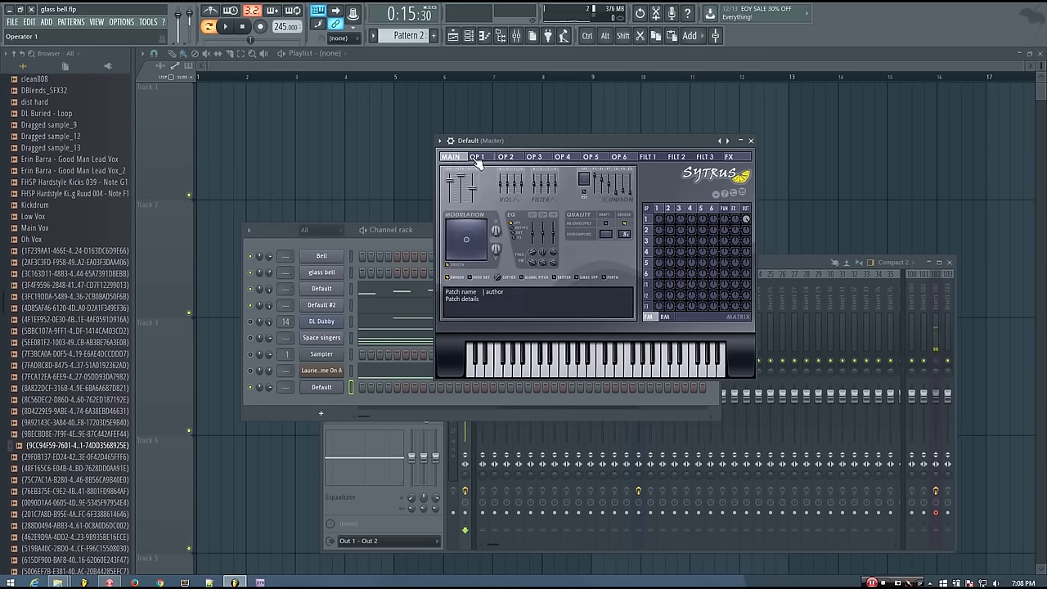
click(478, 156)
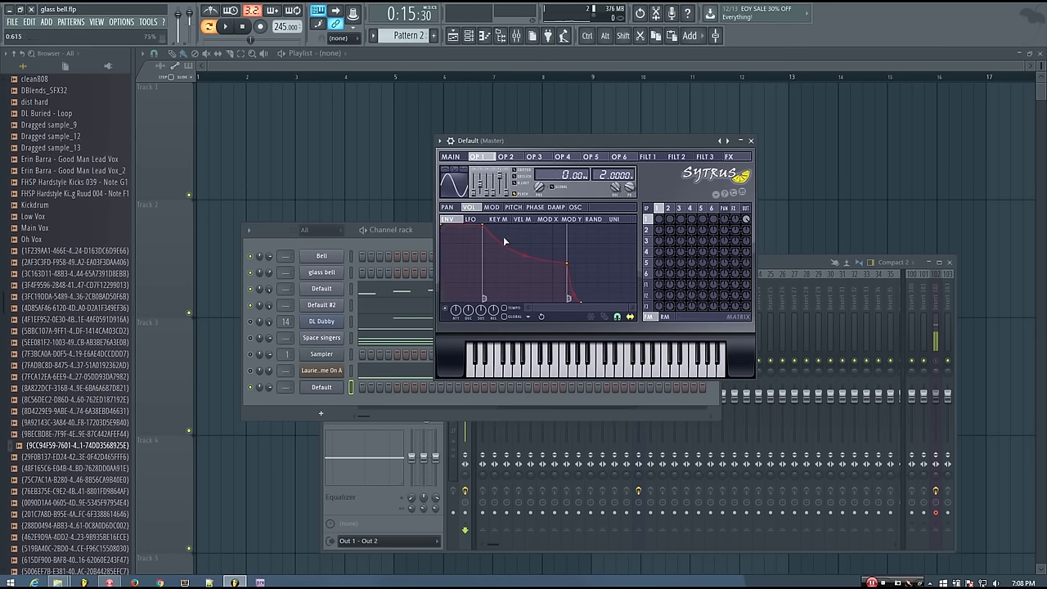
drag(487, 225, 590, 332)
right_click(603, 302)
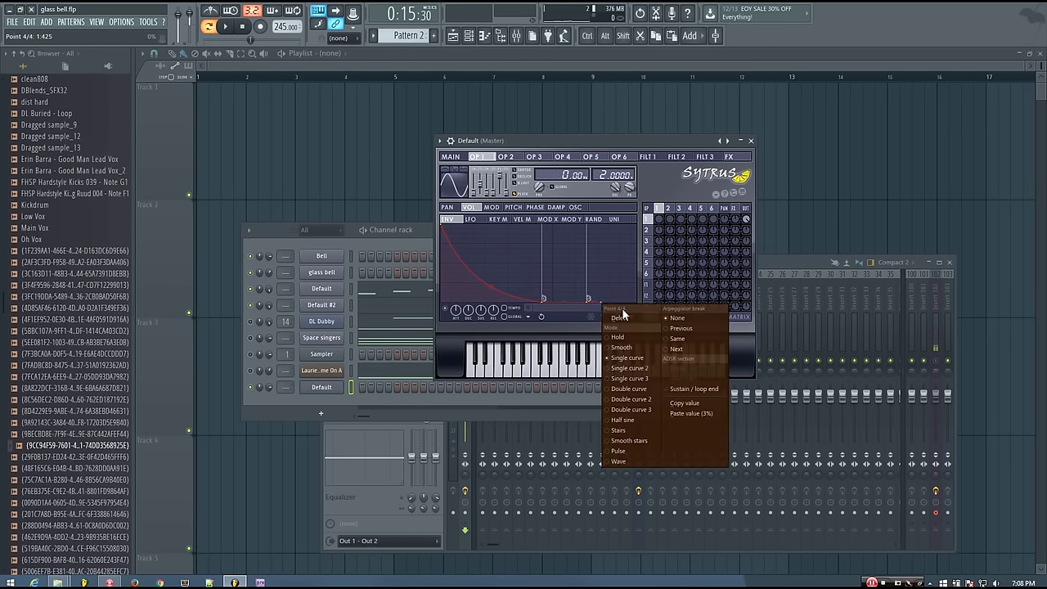
click(631, 317)
Steepen the decay curve of operator 1's volume envelope, test it with notes, and delete the third point
drag(491, 288, 664, 309)
key(b)
key(z)
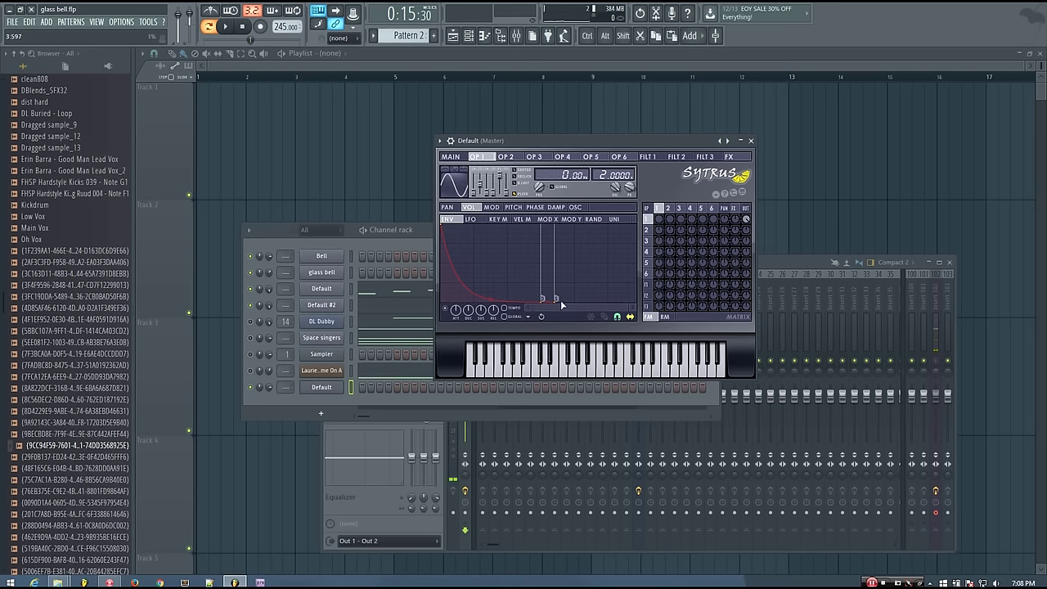
drag(544, 301, 541, 301)
right_click(559, 301)
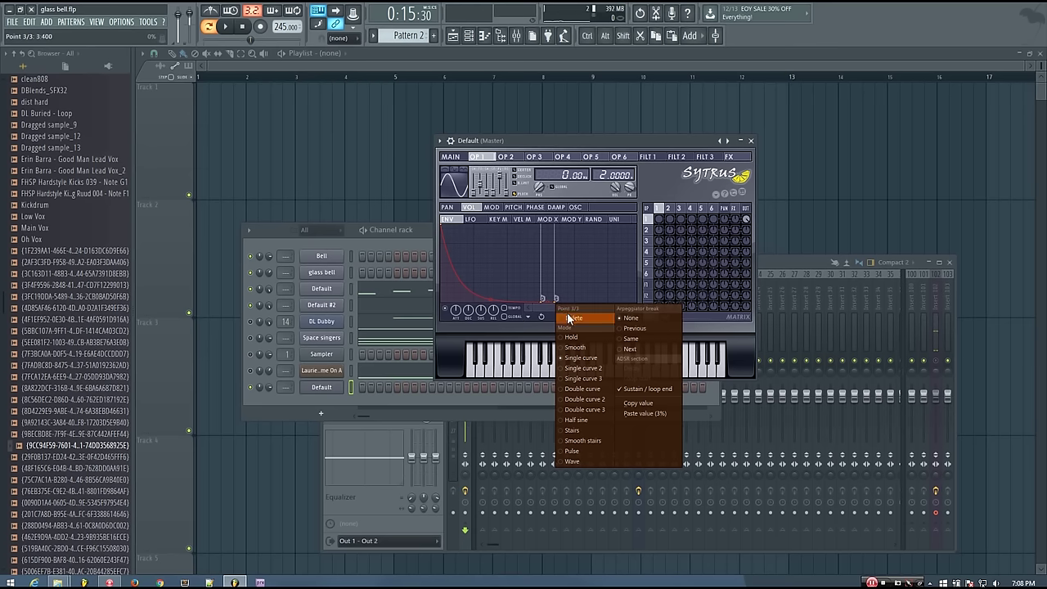
click(567, 312)
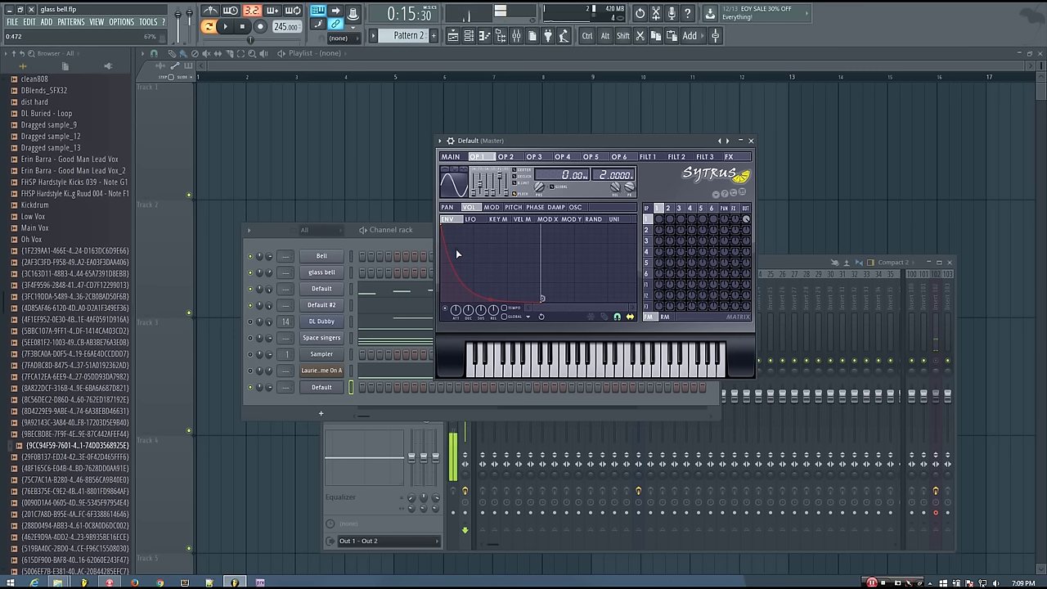
Add several widely spaced higher harmonics at reduced magnitudes to operator 1's oscillator
click(584, 208)
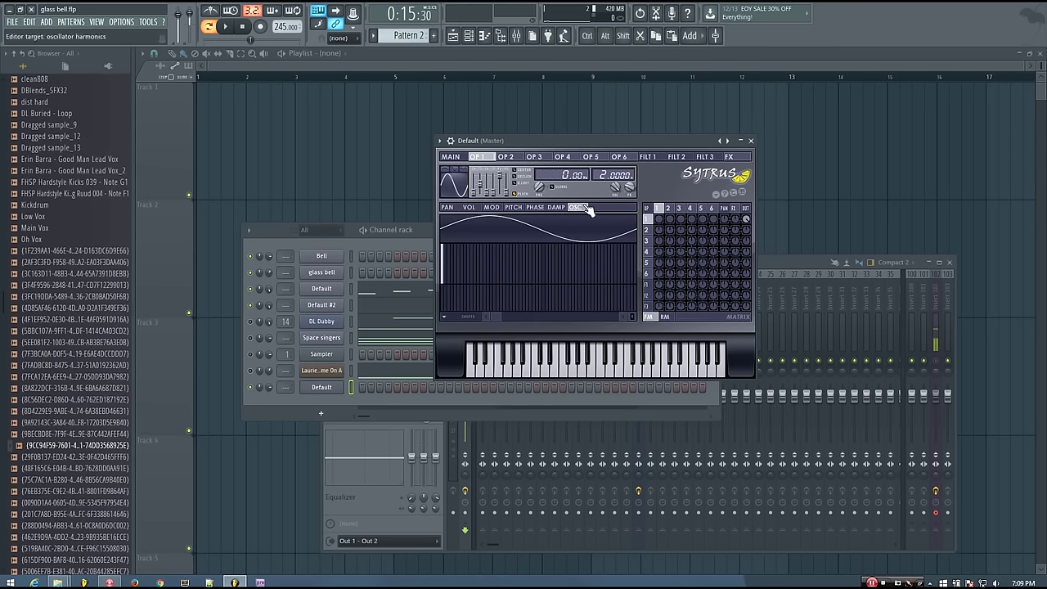
click(455, 261)
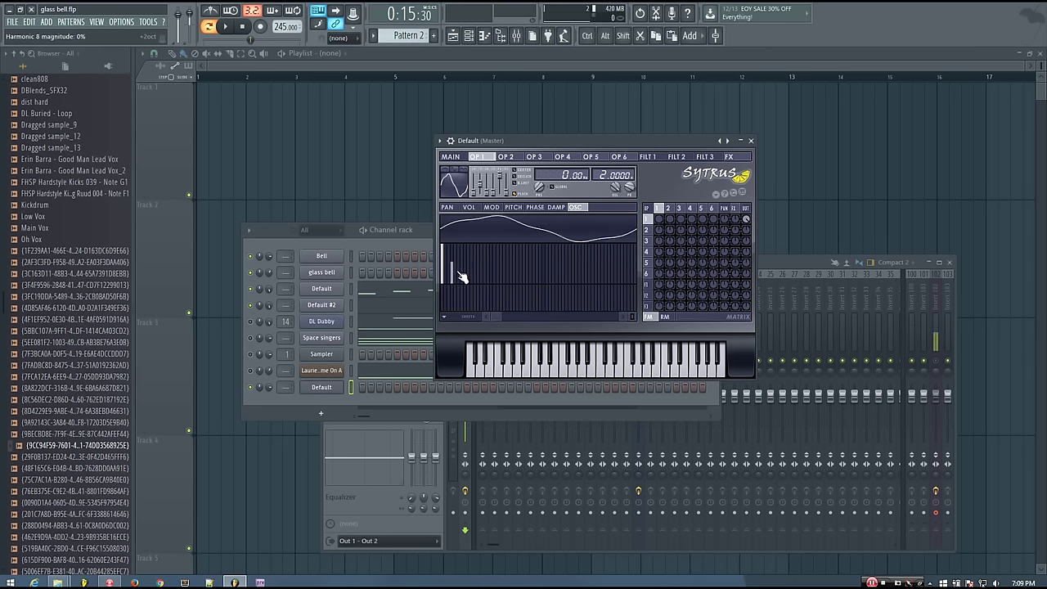
click(457, 271)
mouse_move(454, 276)
mouse_down()
mouse_move(450, 261)
mouse_move(473, 278)
mouse_move(463, 273)
mouse_move(490, 253)
mouse_move(475, 267)
mouse_move(497, 278)
mouse_move(521, 263)
mouse_move(538, 280)
mouse_move(618, 282)
mouse_up()
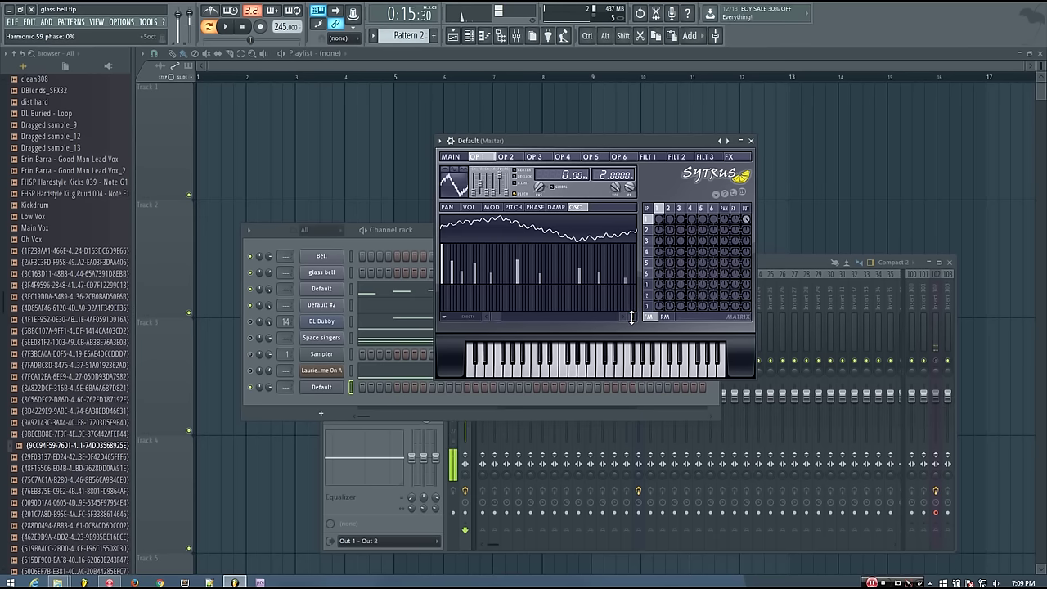
drag(632, 318, 631, 335)
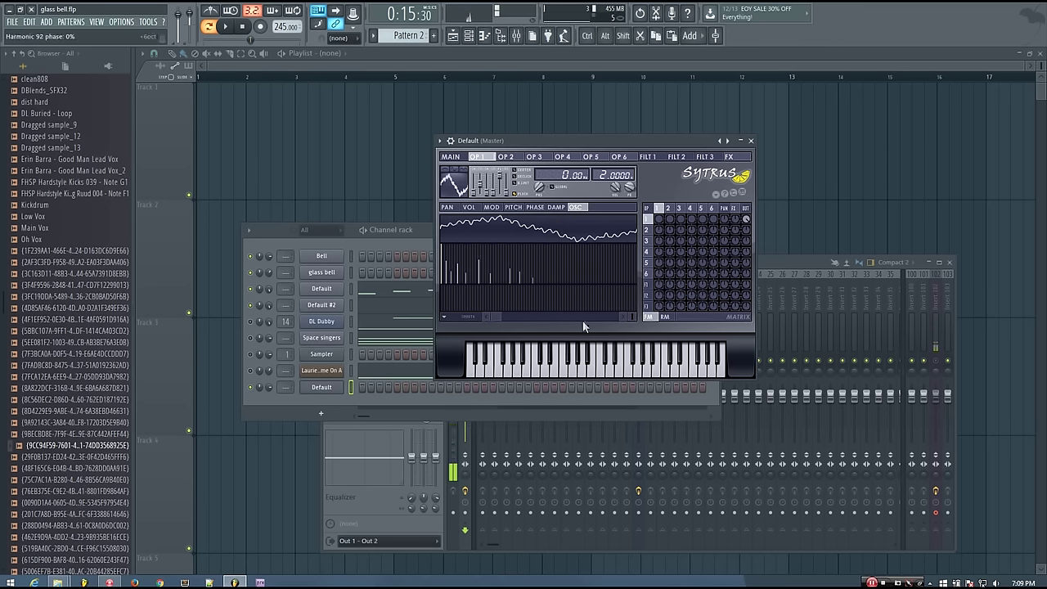
mouse_move(636, 317)
mouse_down()
mouse_move(636, 293)
mouse_move(631, 318)
mouse_up()
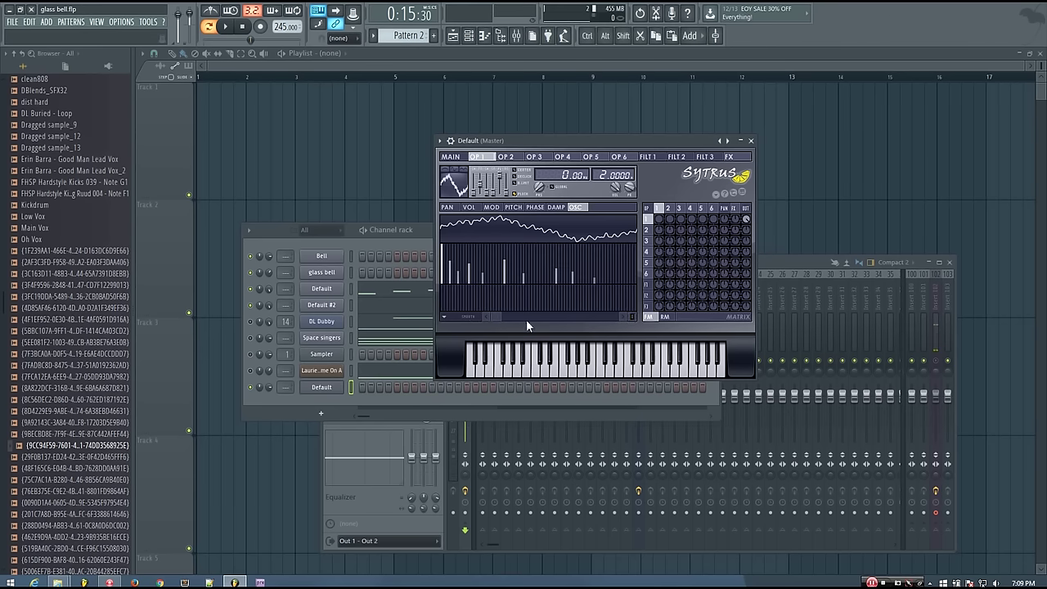
Randomize the phases of operator 1's harmonics, and compare the first harmonic at 40% and at full magnitude
click(444, 317)
click(493, 407)
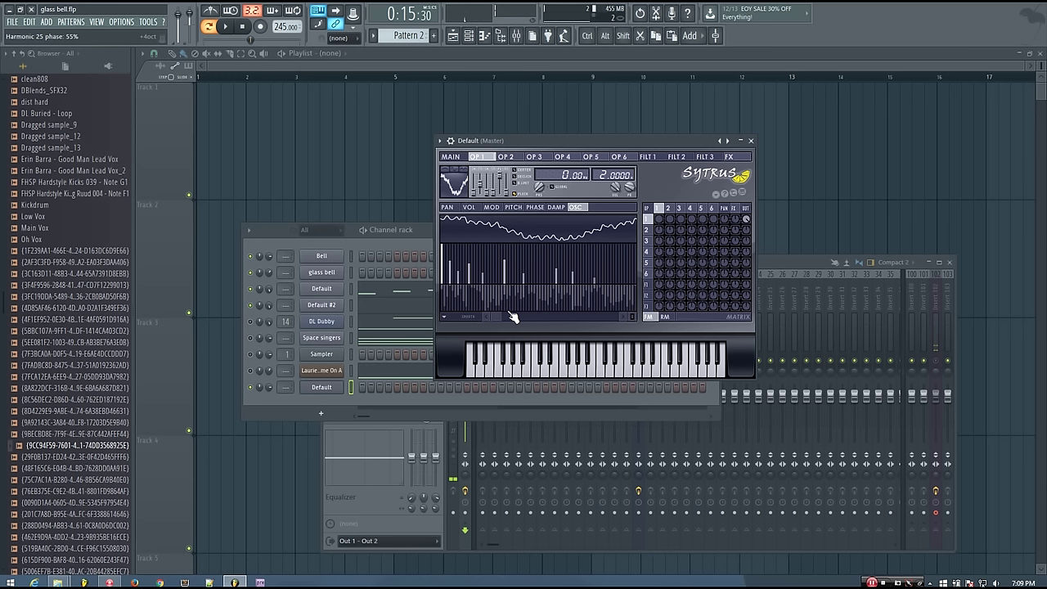
click(446, 275)
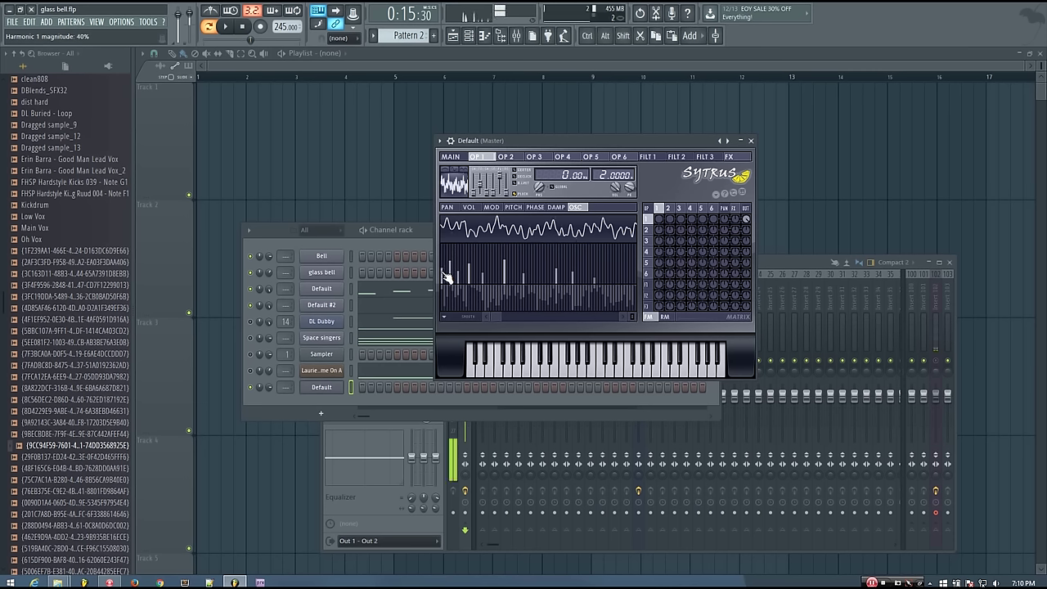
drag(442, 271, 448, 244)
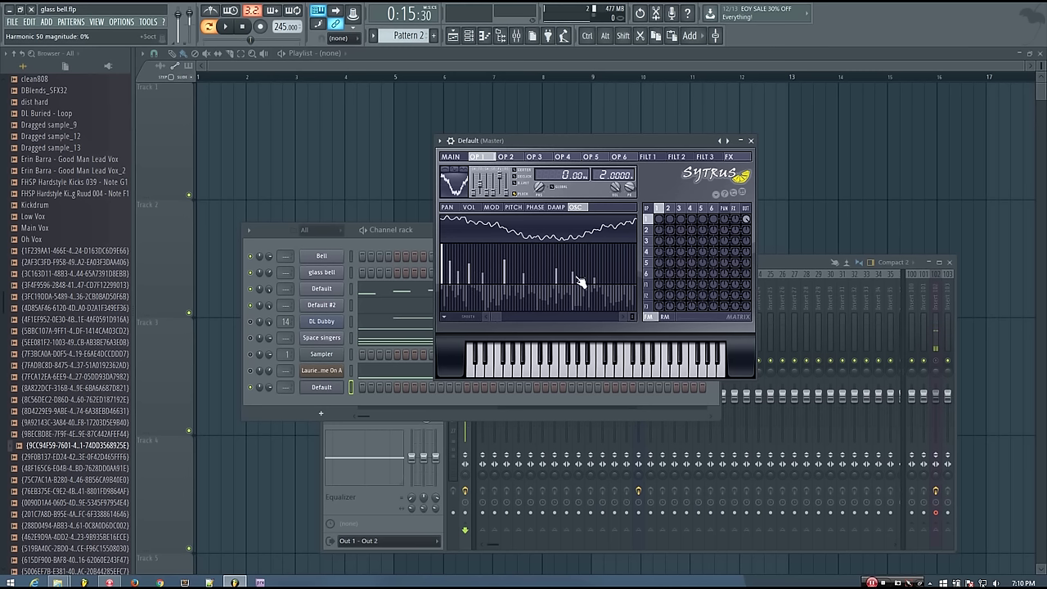
Audition the patch with a series of notes from Sytrus's main page, where the unison settings are
click(451, 157)
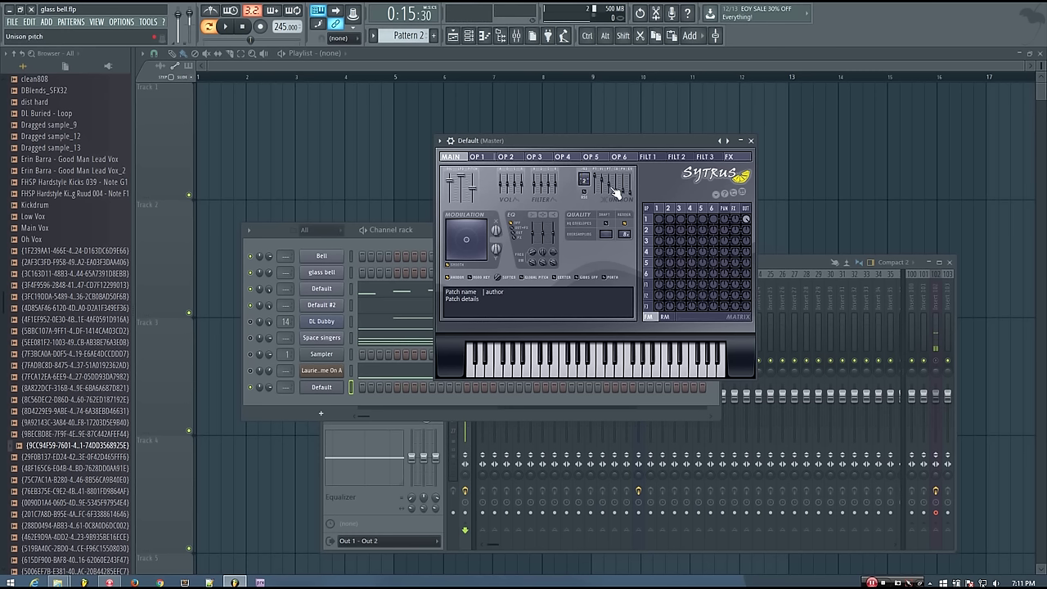
key(m)
key(c)
key(t)
key(u)
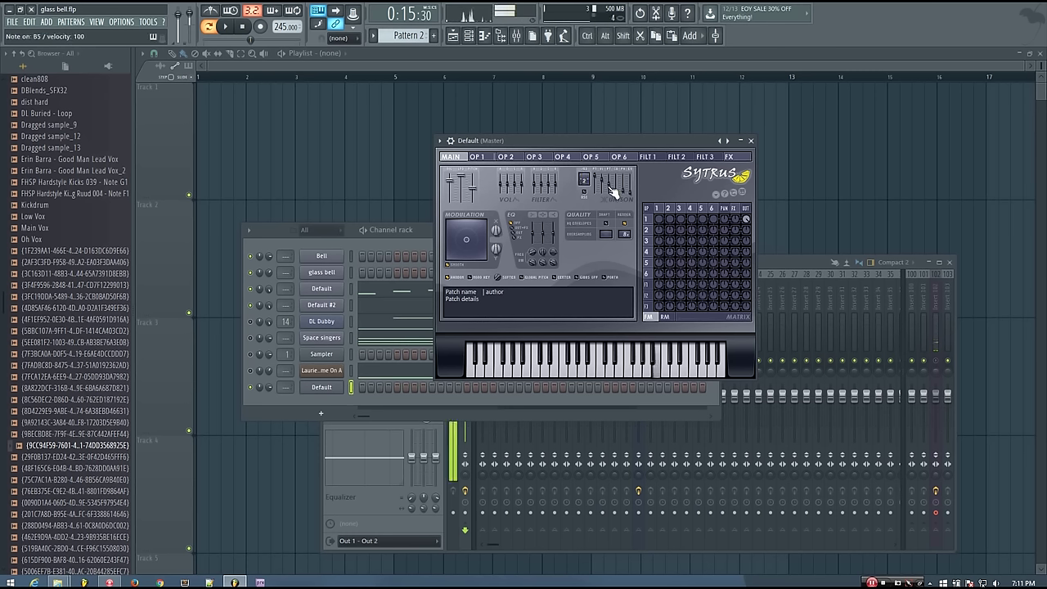
key(comma)
key(c)
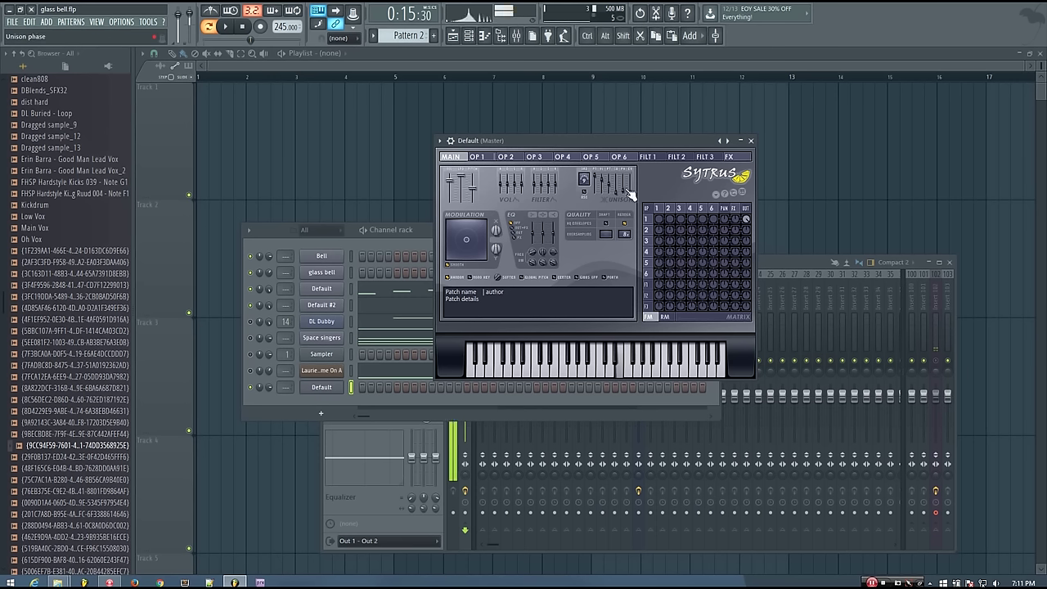
key(c)
key(b)
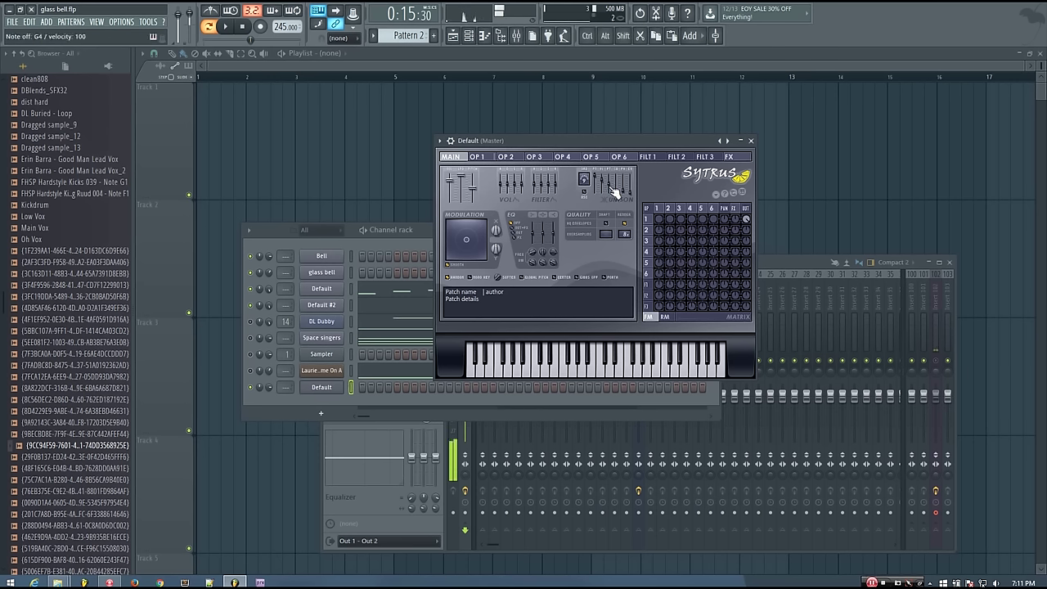
Raise the unison pitch to about 38% while playing notes, and return to operator 1's oscillator
key(m)
drag(613, 188, 613, 181)
key(comma)
key(c)
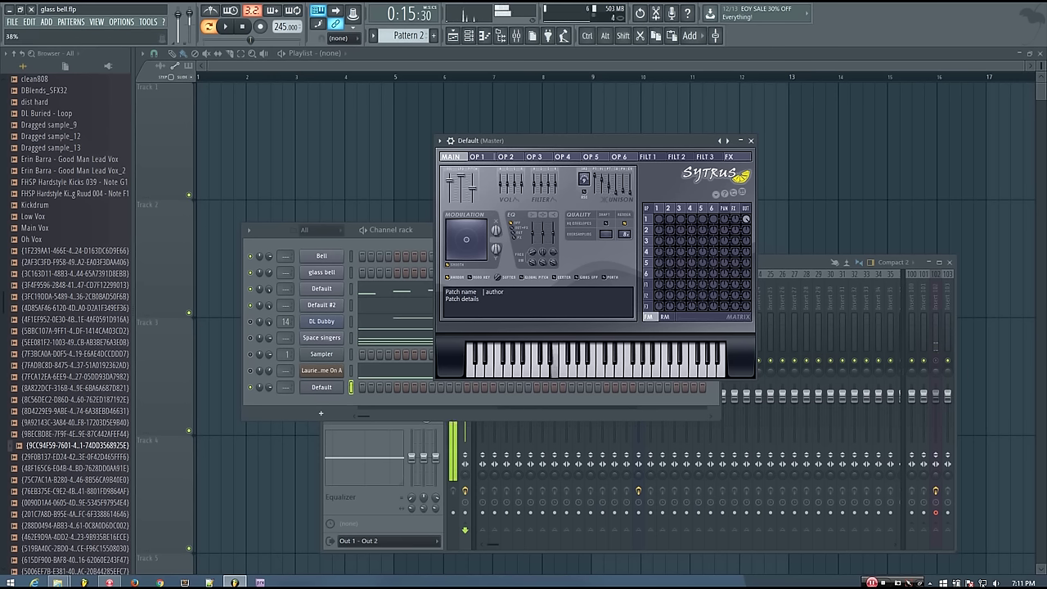
key(b)
key(z)
key(comma)
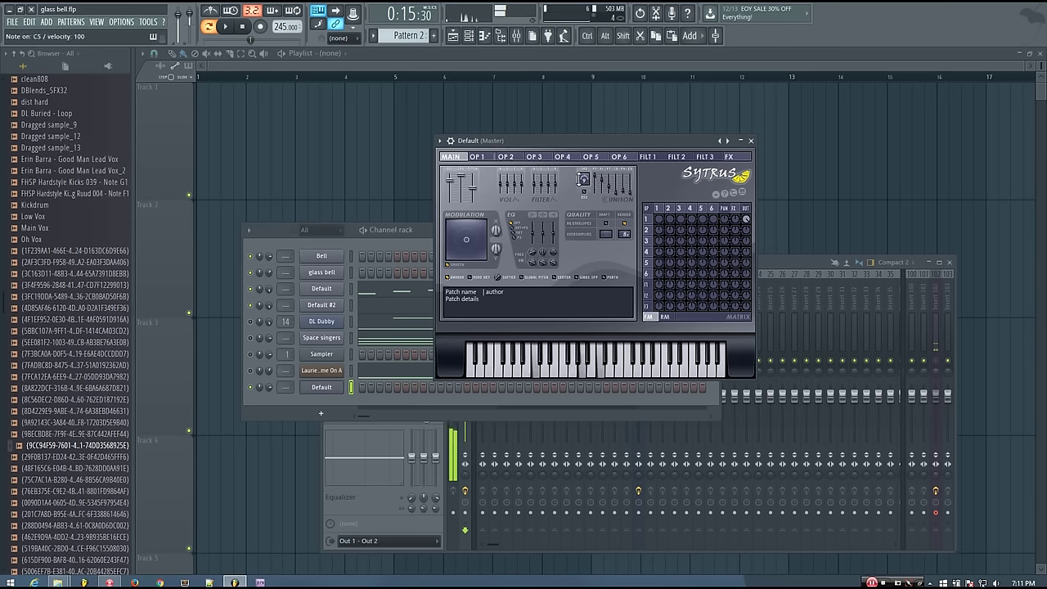
click(479, 156)
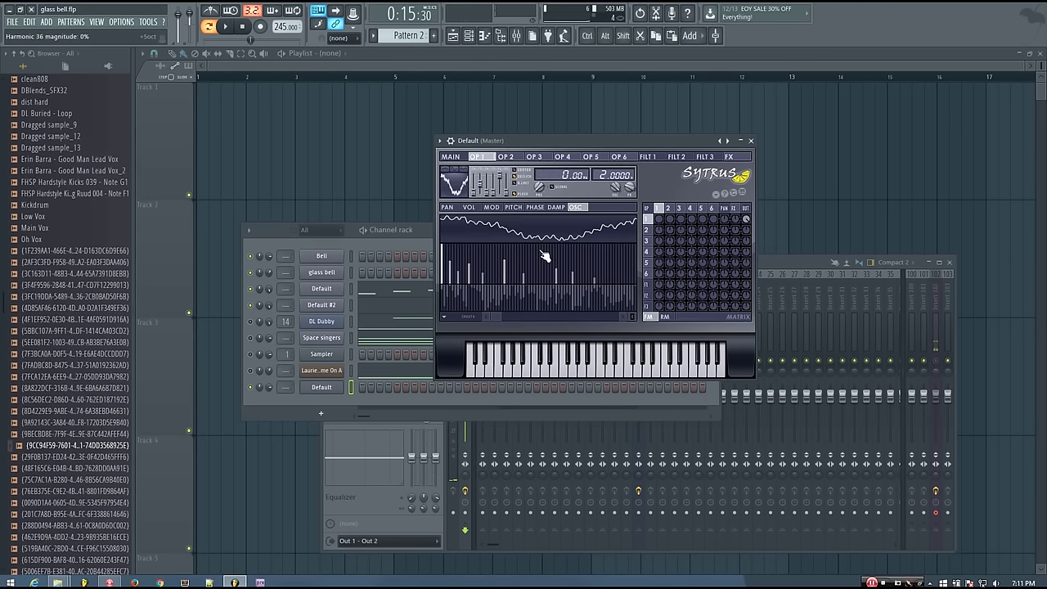
Flatten the decay curve of operator 1's volume envelope for a more gradual fade, testing it with notes, and return to Sytrus's main page
click(449, 156)
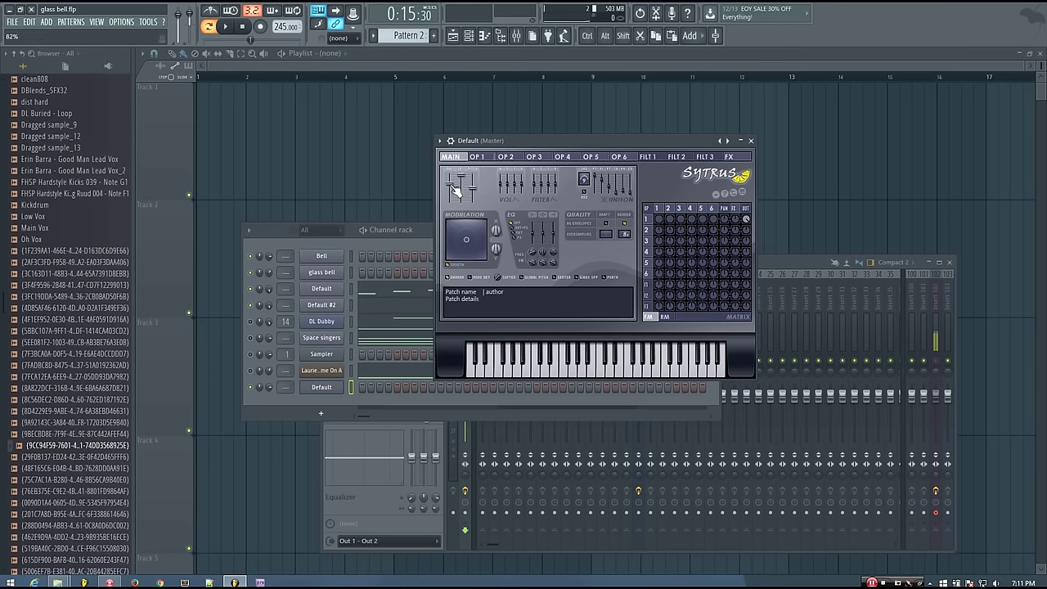
click(479, 157)
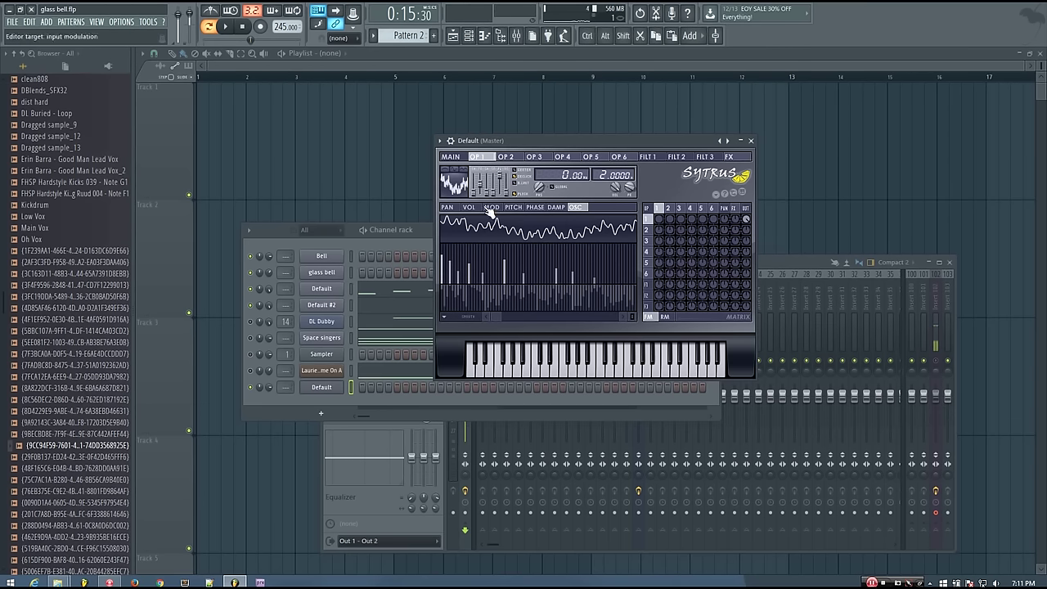
click(468, 207)
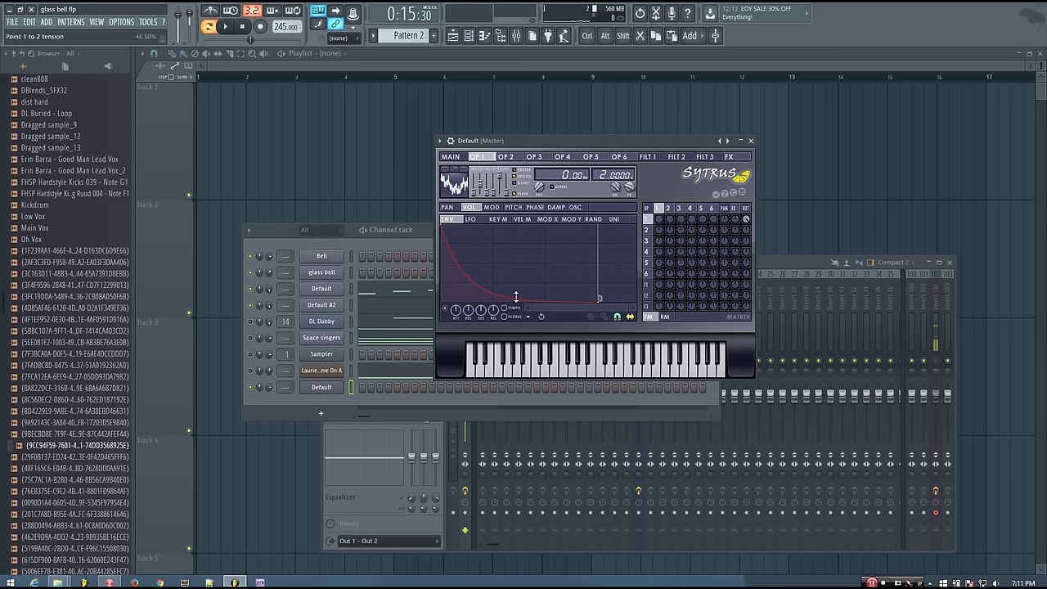
drag(516, 298, 518, 287)
key(b)
key(z)
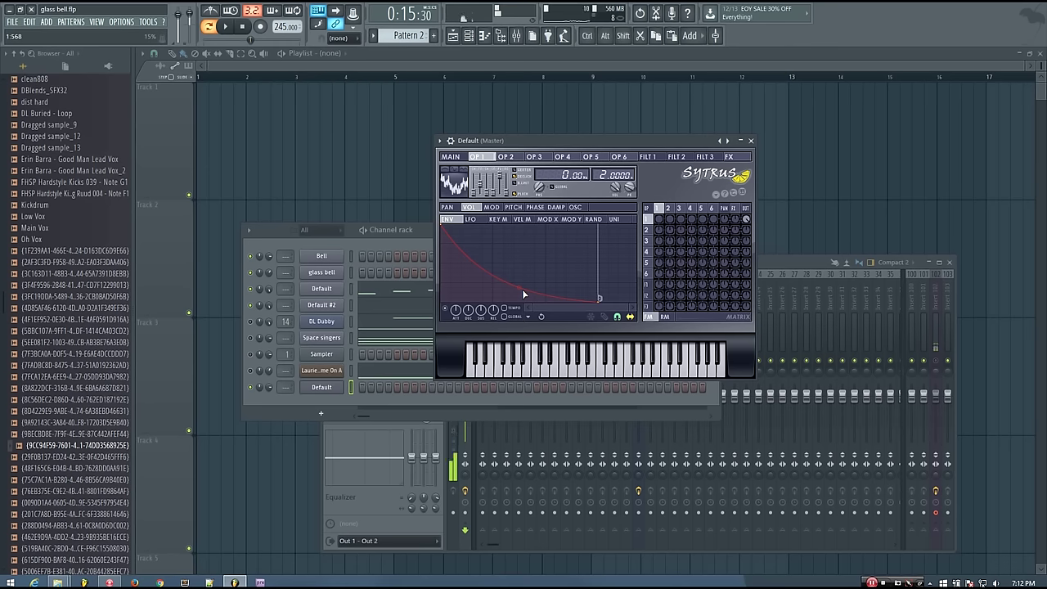
drag(593, 137, 611, 145)
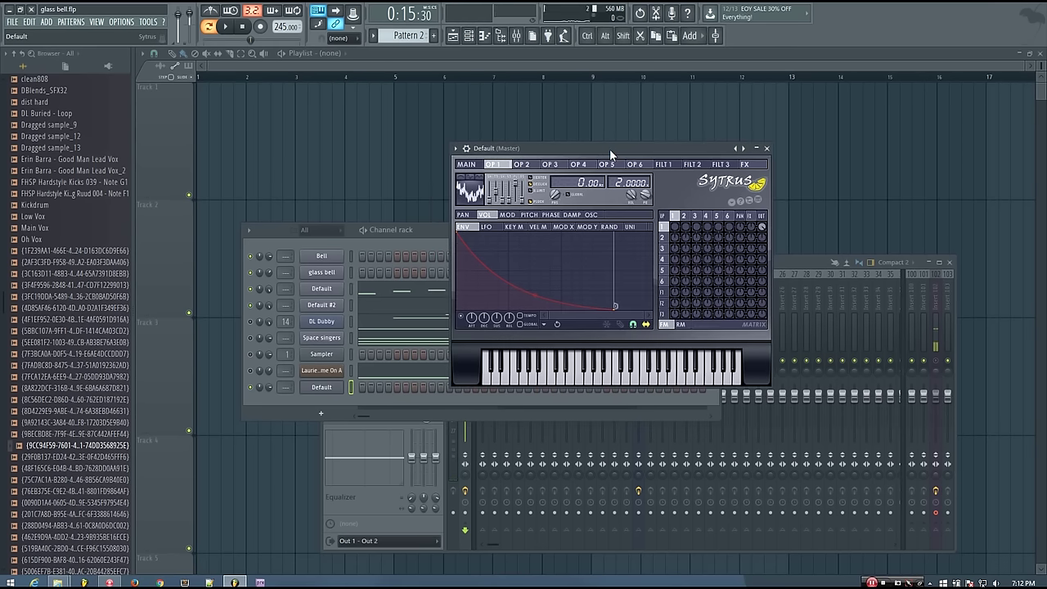
click(468, 164)
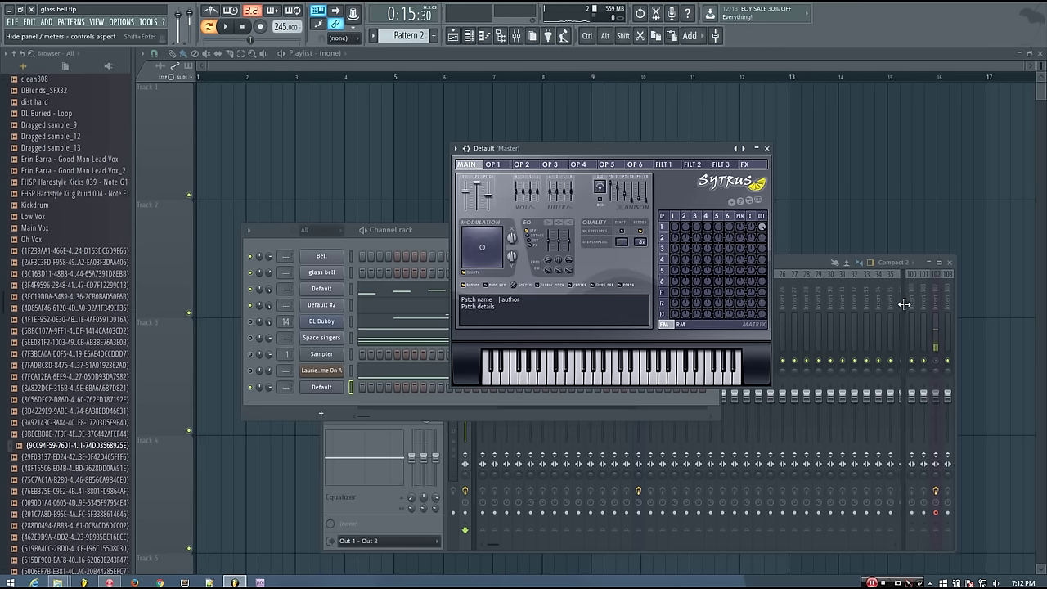